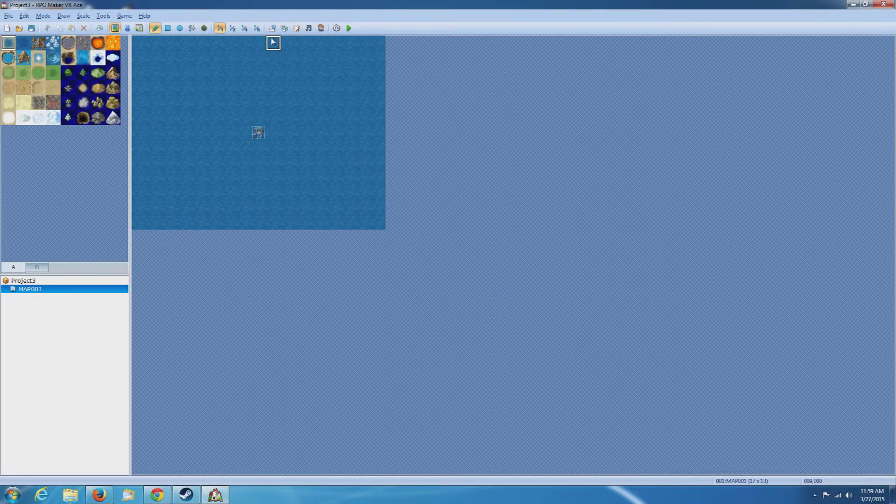
Switch MAP001 to event mode and create a new event on tile 005,011
click(127, 28)
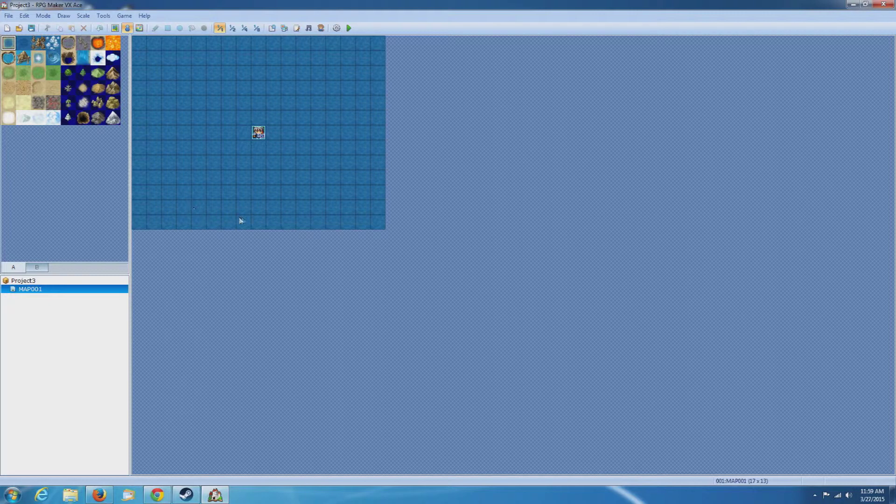
click(217, 210)
double_click(217, 211)
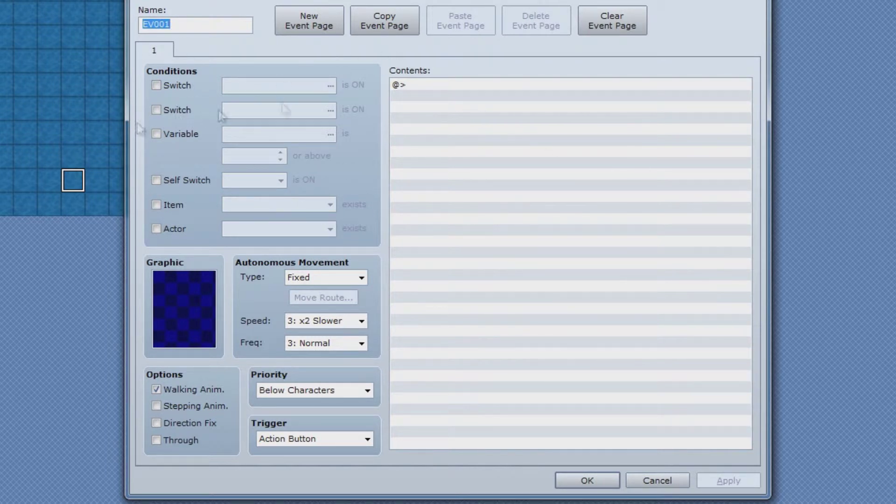
Preview the new event's Event Commands list, discard the event, and open the Script Editor
double_click(413, 82)
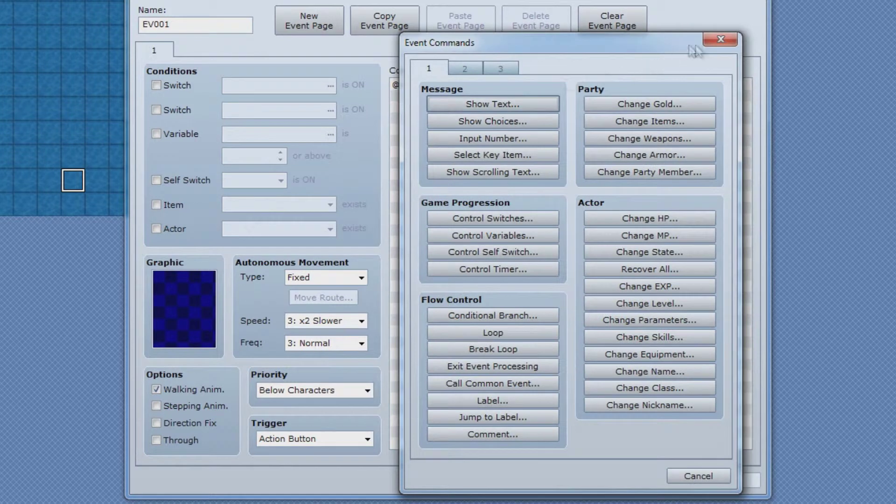
click(716, 41)
click(670, 479)
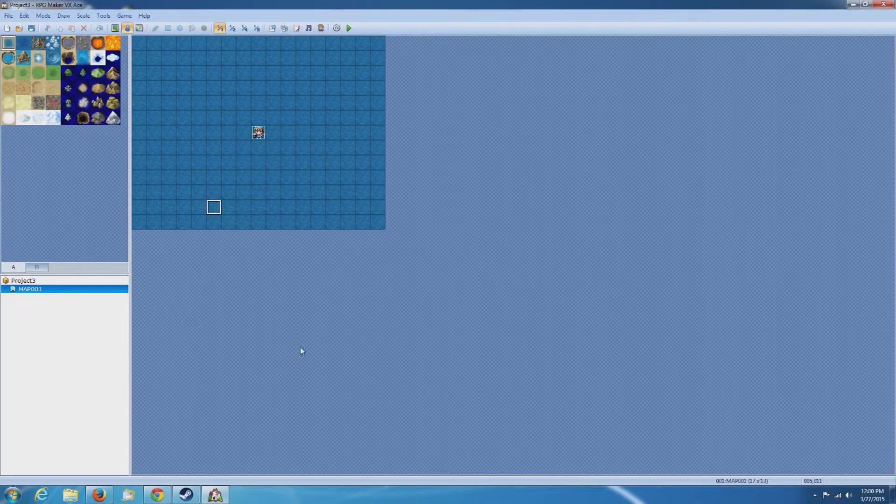
click(295, 29)
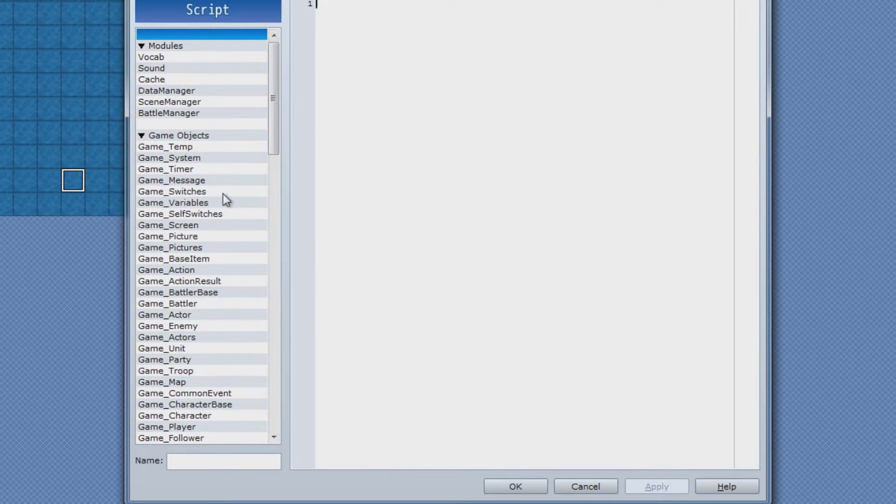
click(220, 271)
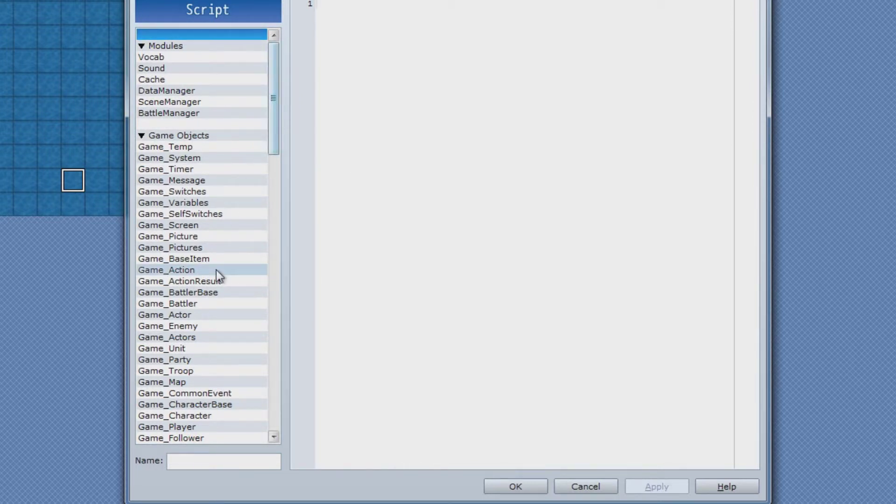
click(210, 361)
click(216, 394)
click(200, 247)
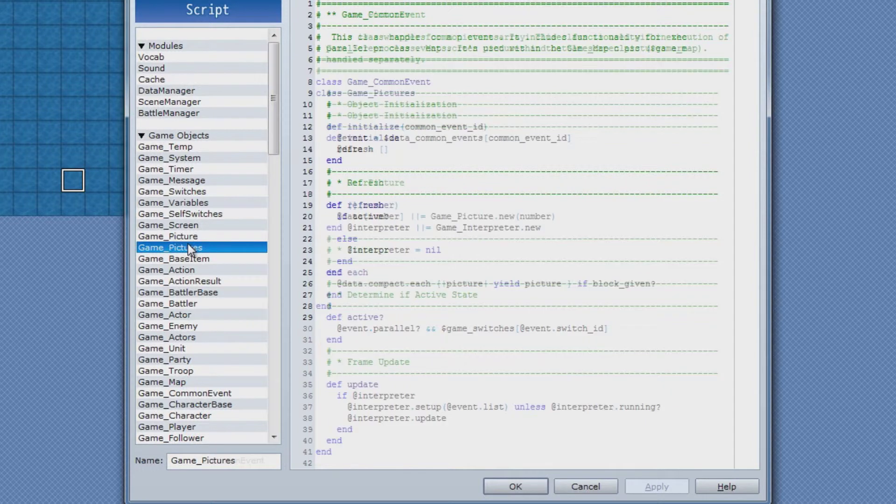
click(186, 292)
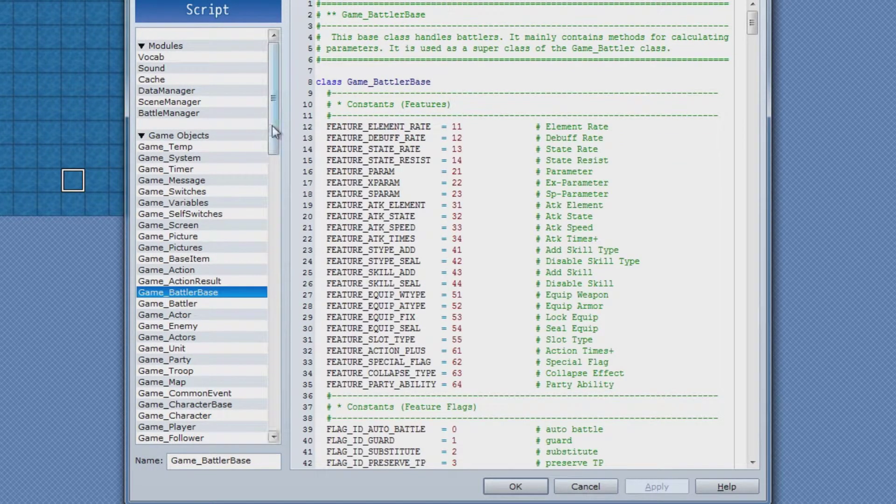
drag(273, 125, 275, 415)
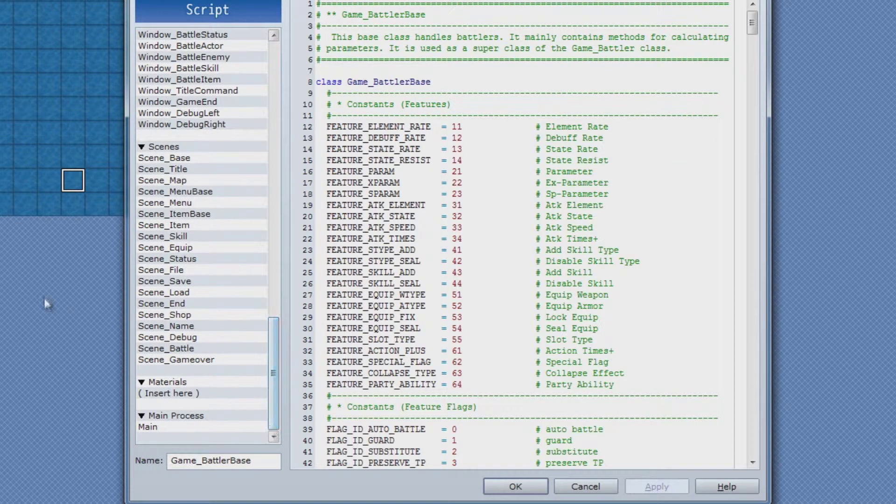
click(158, 427)
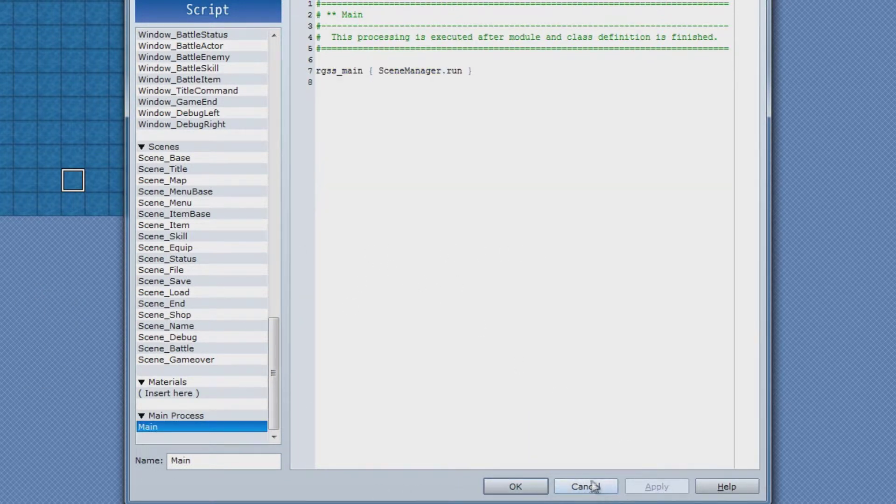
click(580, 487)
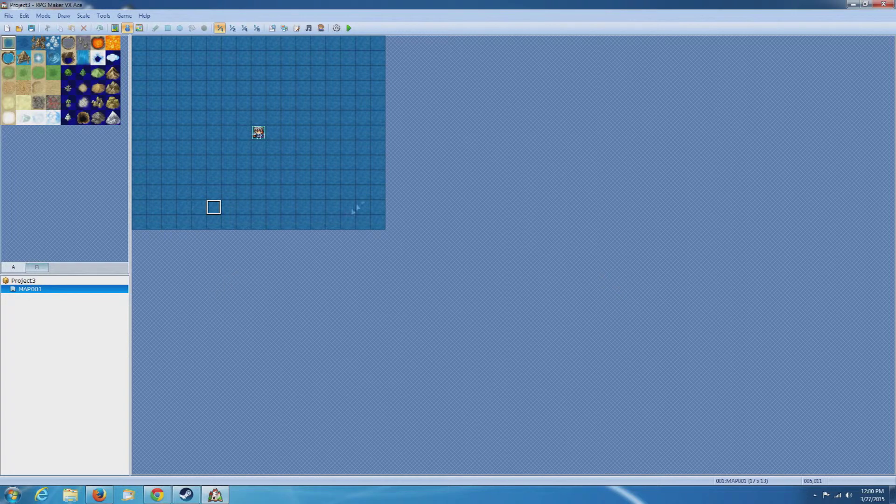
click(321, 28)
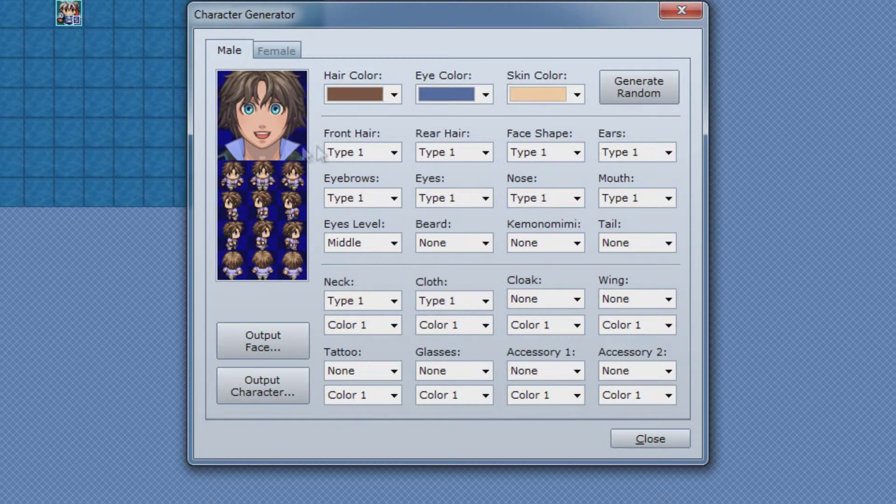
click(373, 97)
click(369, 196)
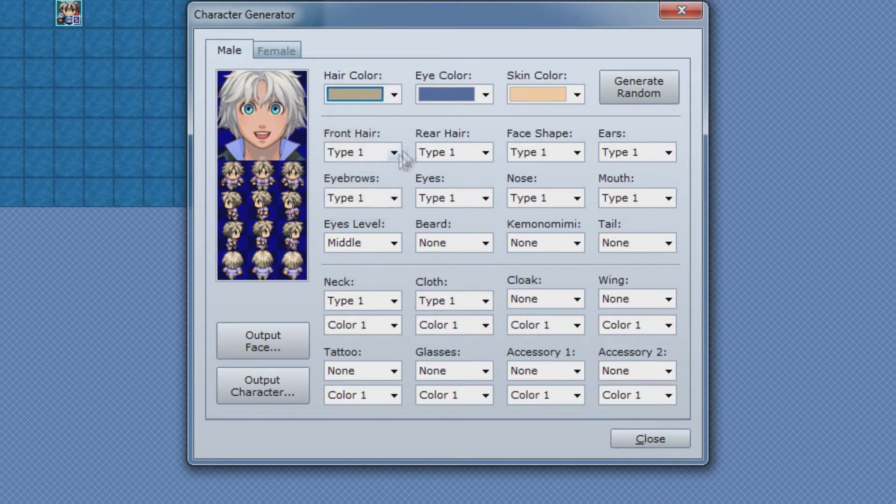
click(458, 98)
click(455, 156)
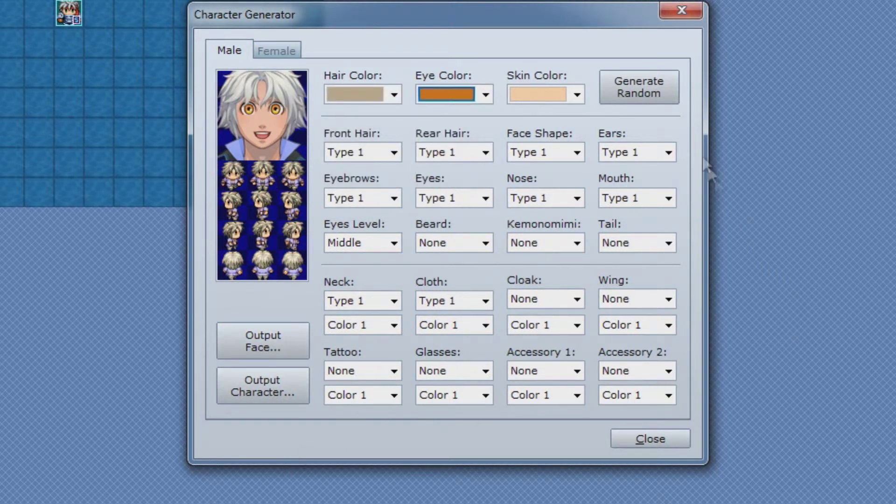
click(627, 77)
click(637, 77)
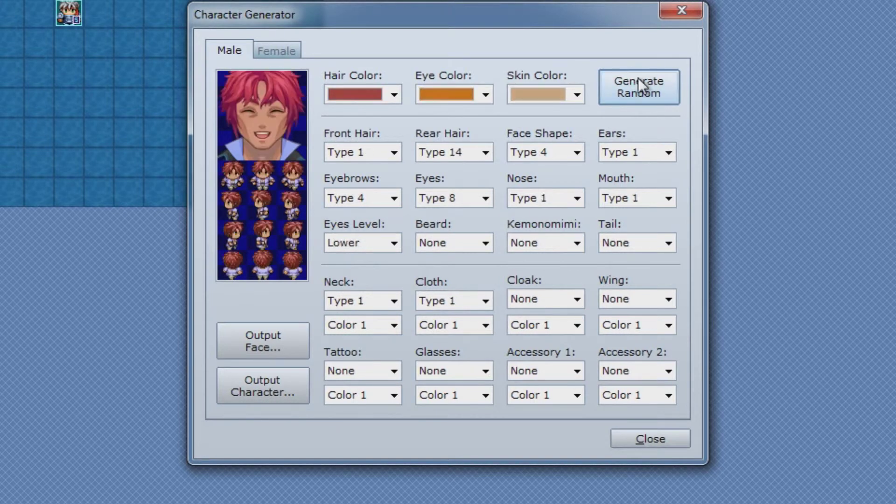
click(638, 77)
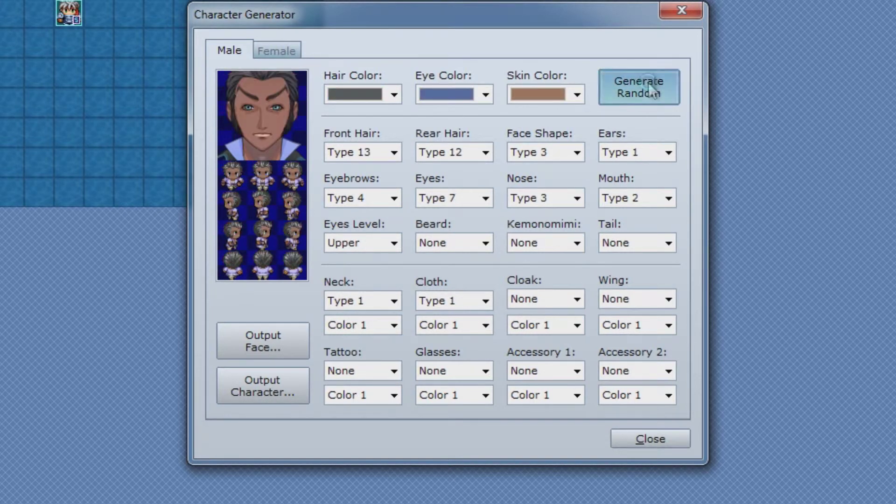
click(648, 82)
click(646, 80)
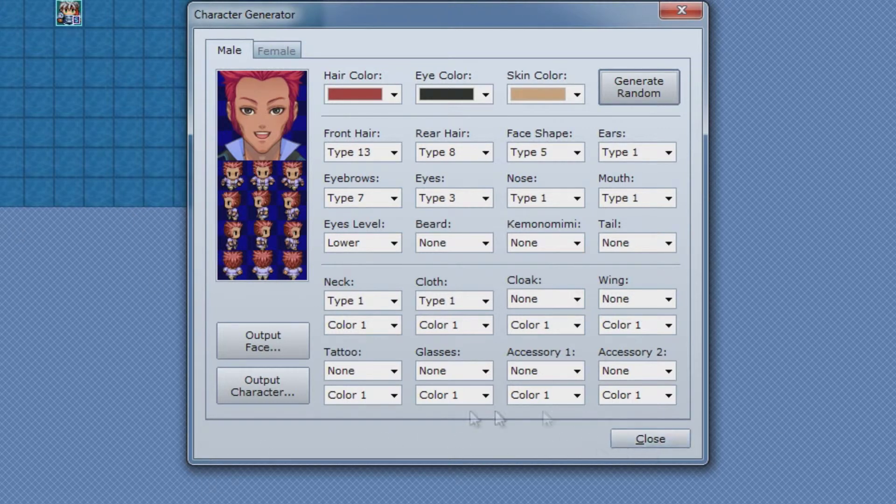
click(642, 436)
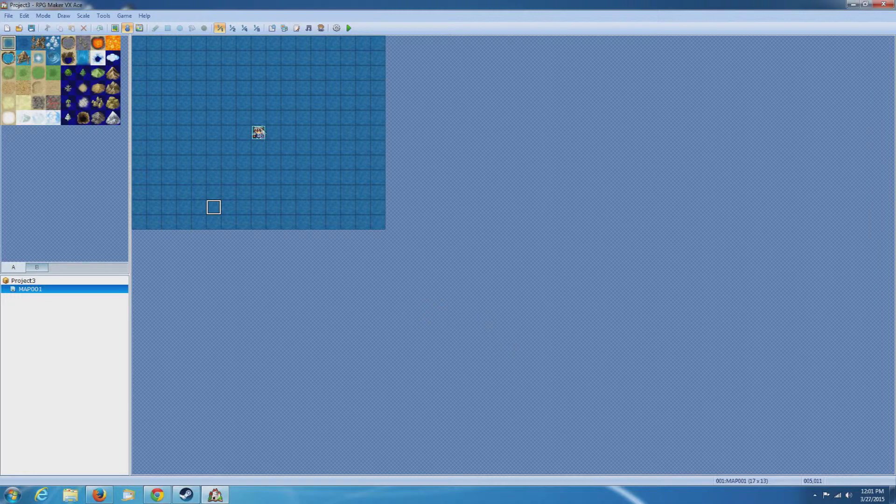
Open the Database and browse Classes, Skills, Items, Weapons, Armors and Enemies, ending on Tilesets
click(272, 28)
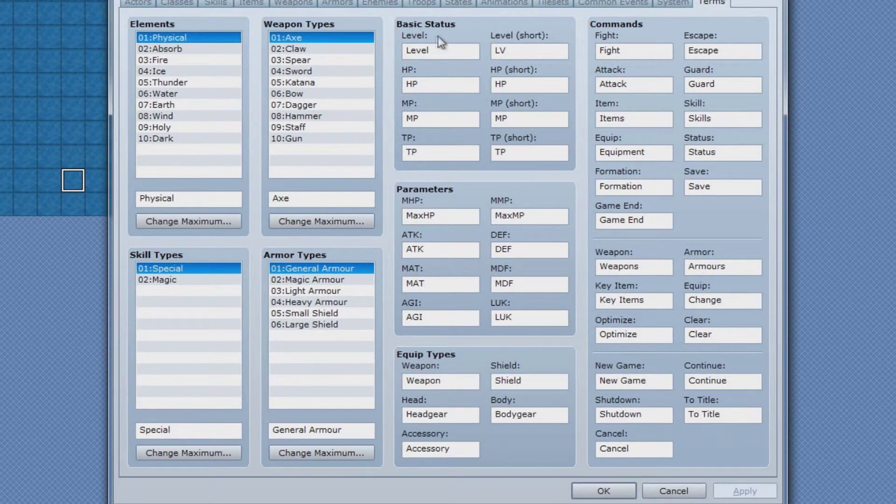
click(182, 3)
click(215, 3)
click(251, 3)
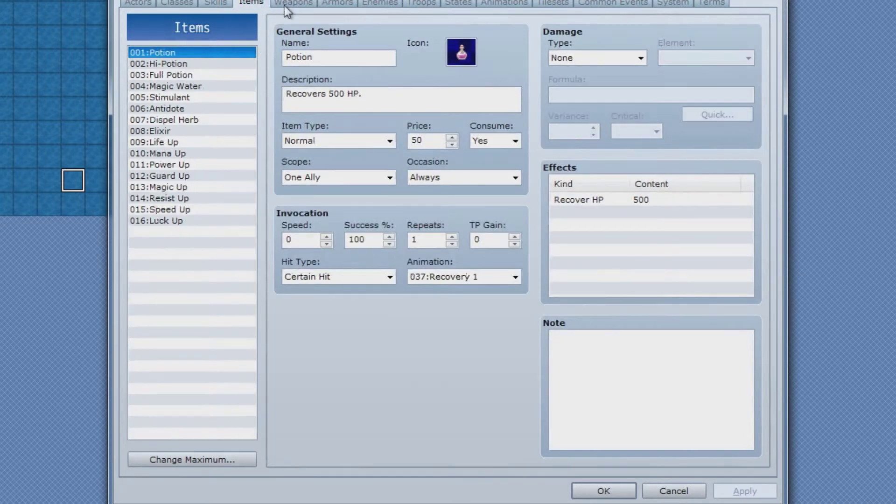
click(294, 3)
click(337, 3)
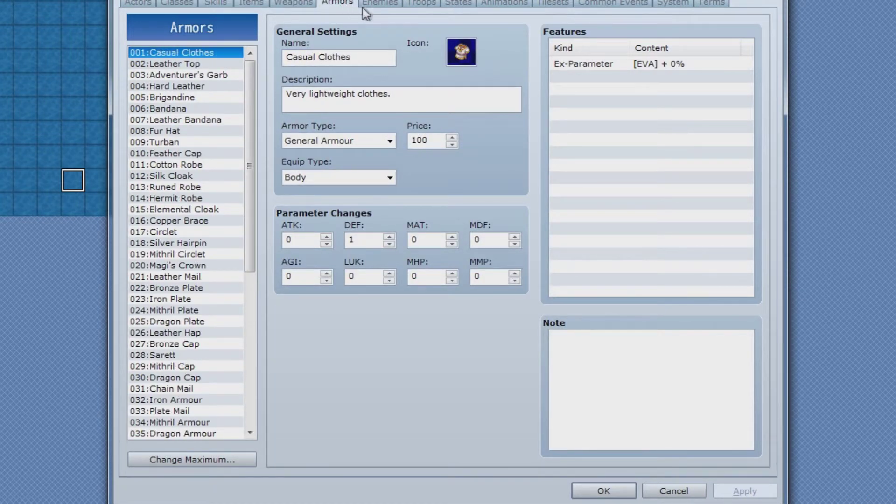
click(379, 3)
click(565, 3)
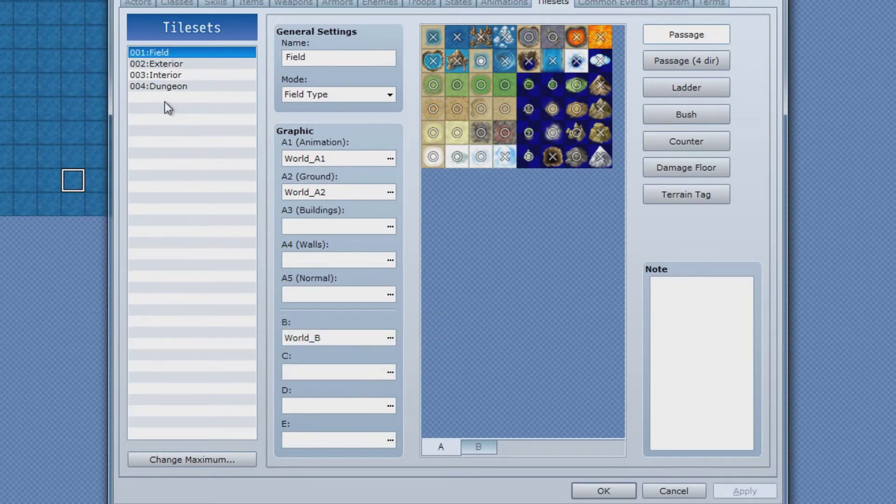
Raise the maximum tileset count and select the empty tileset slot 007
click(193, 461)
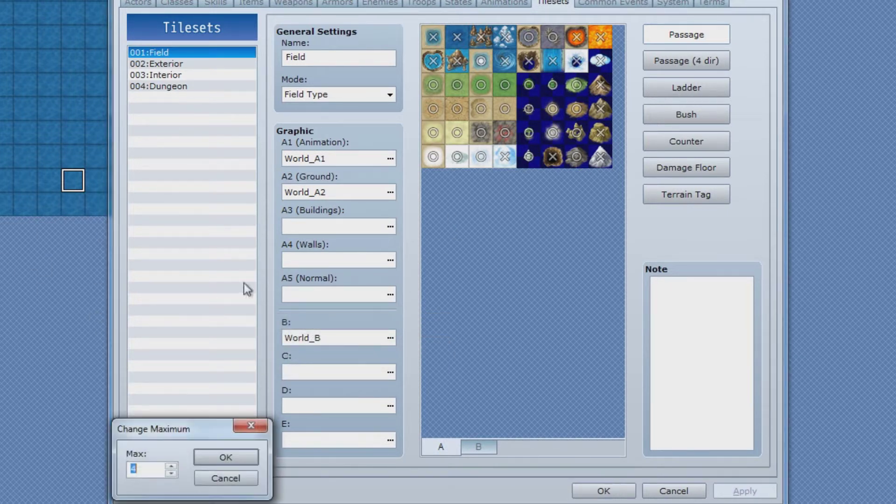
click(171, 466)
click(225, 458)
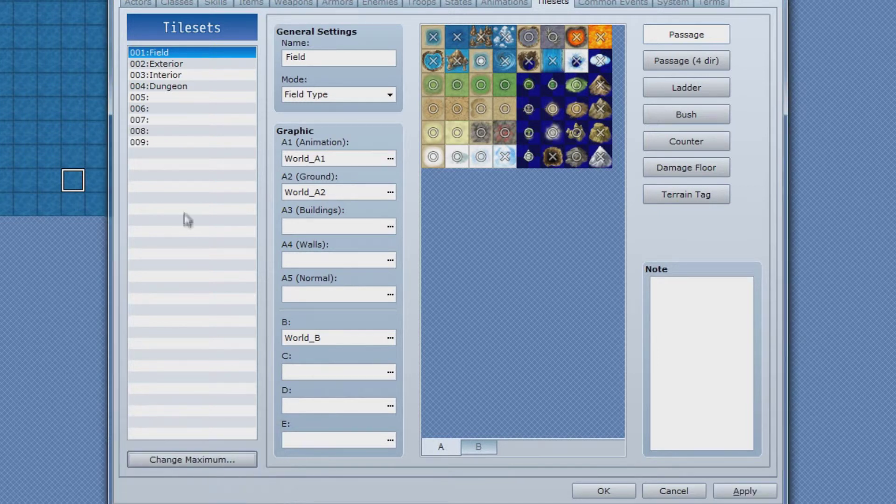
click(170, 143)
click(179, 122)
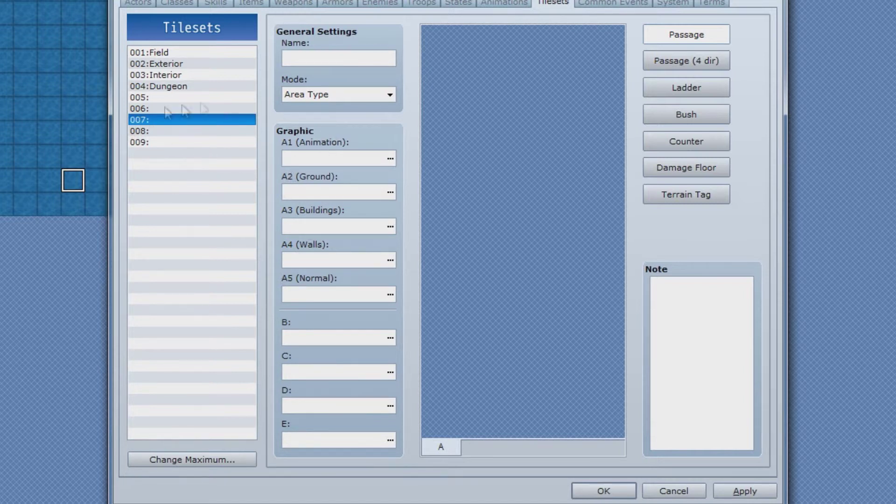
Give tileset 007 Inside_A2 as its A1 (Animation) and Dungeon_A5 as its A2 (Ground) graphics
click(346, 158)
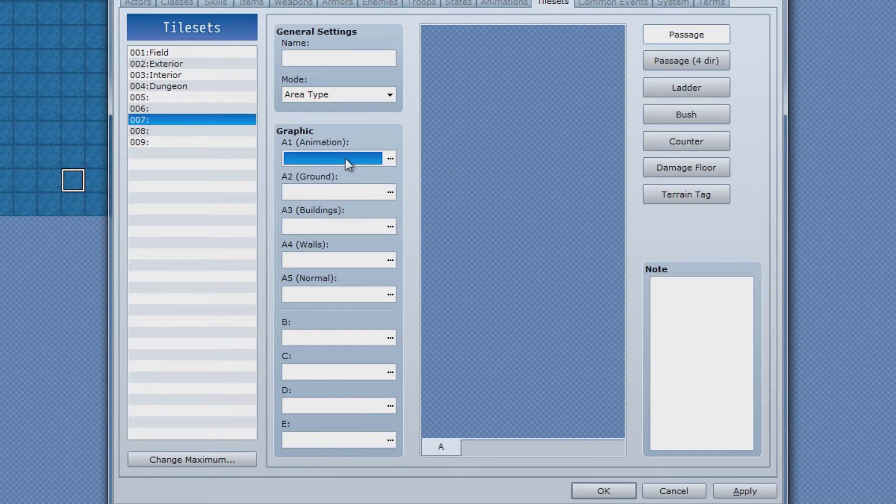
click(391, 159)
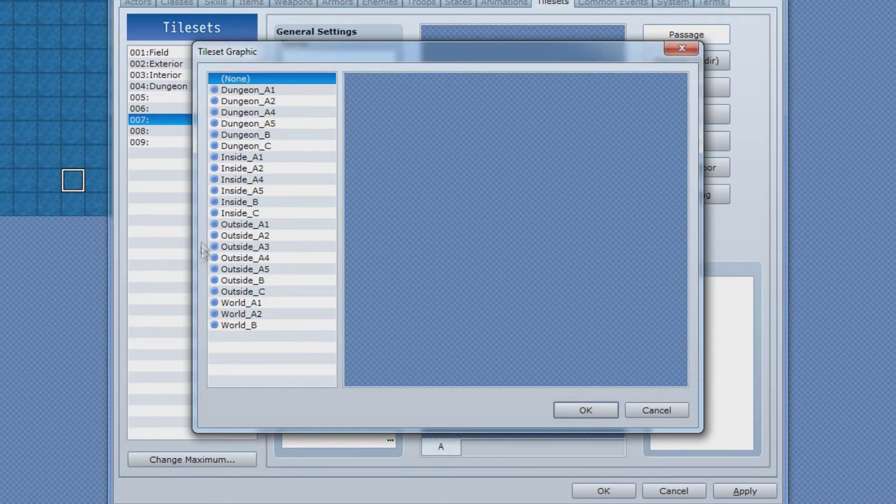
click(250, 161)
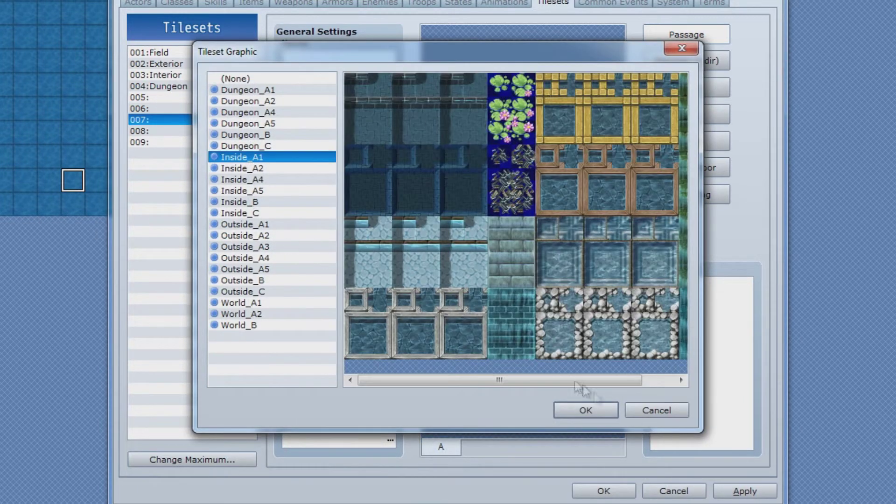
click(246, 169)
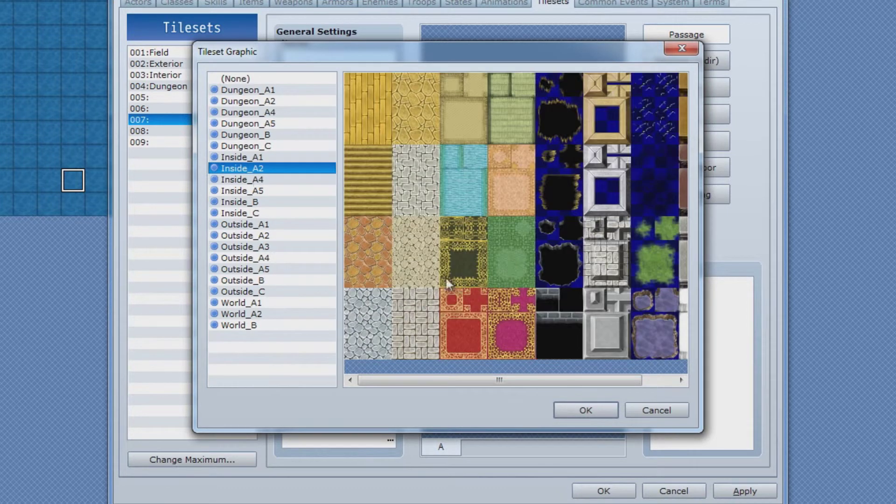
click(584, 412)
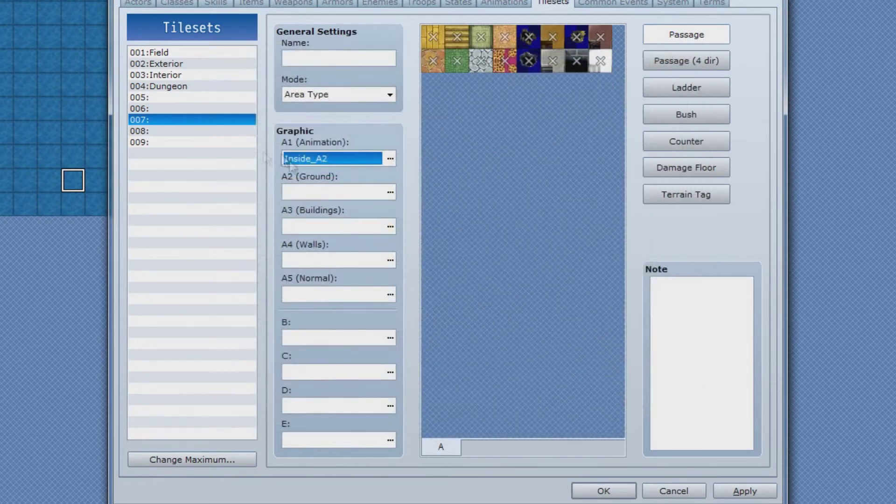
click(391, 193)
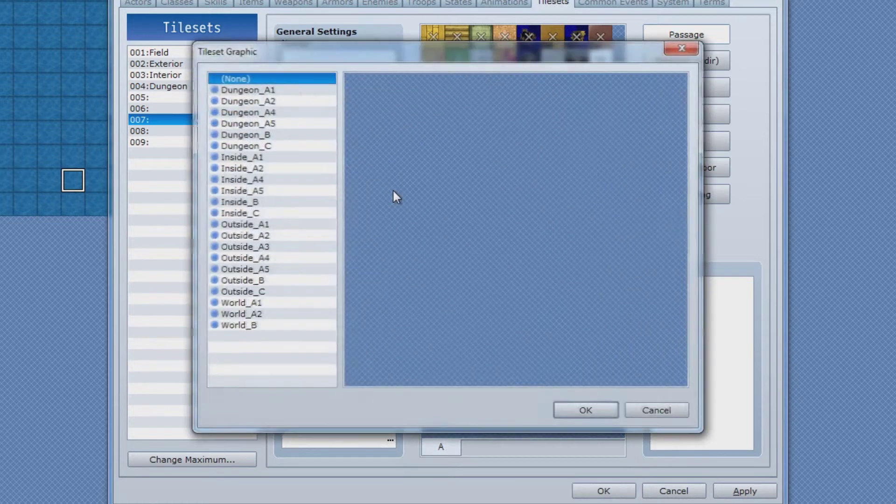
click(261, 125)
click(557, 412)
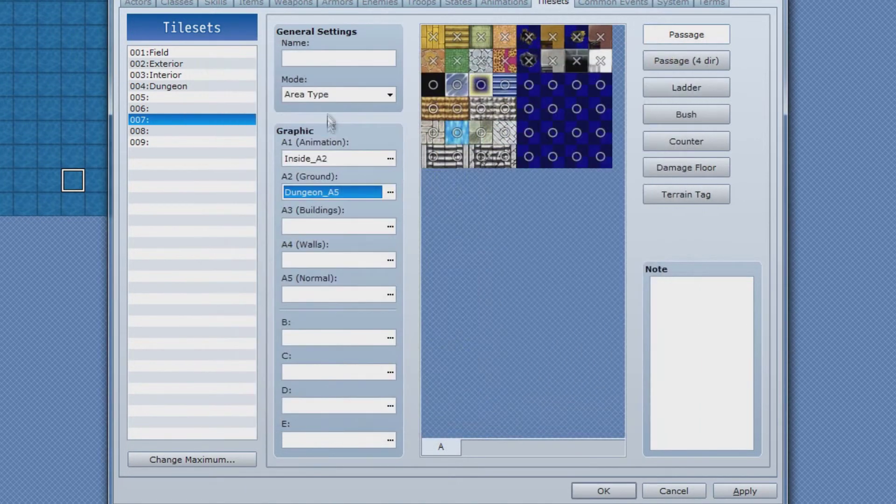
Set A3 (Buildings) to Outside_A3, then cancel the Database without saving the changes
click(391, 227)
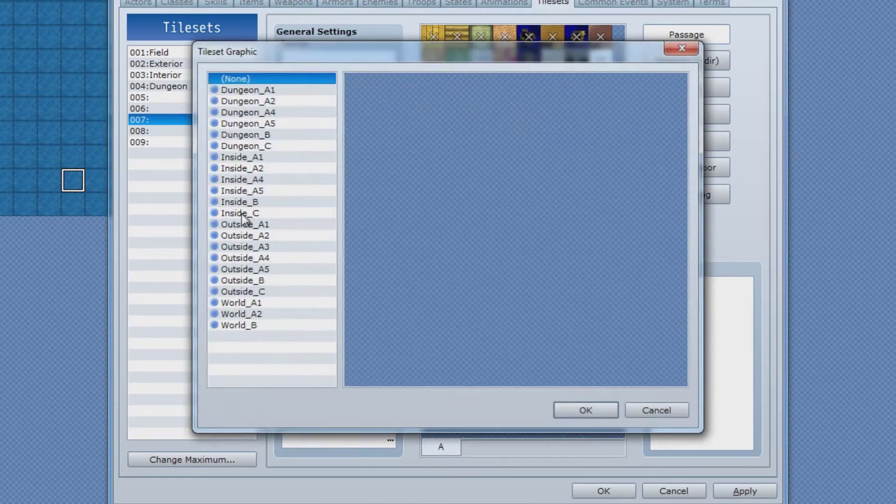
click(241, 214)
click(240, 202)
click(252, 169)
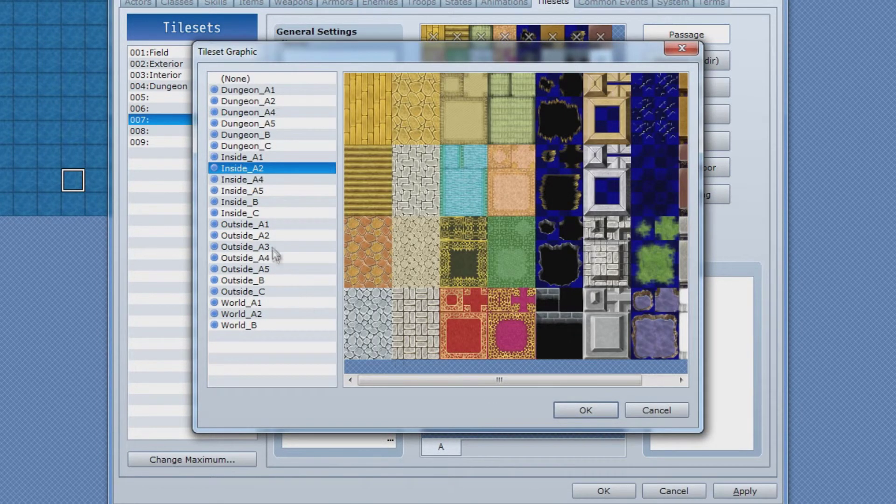
click(263, 237)
click(264, 247)
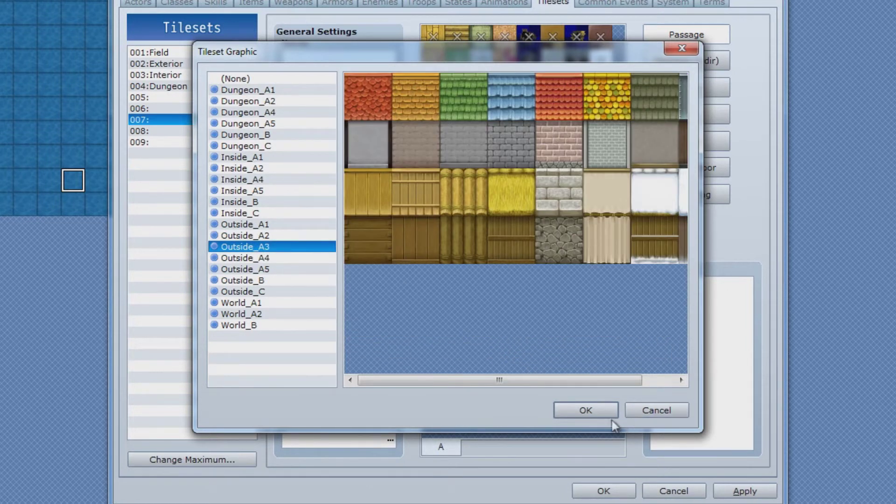
click(574, 409)
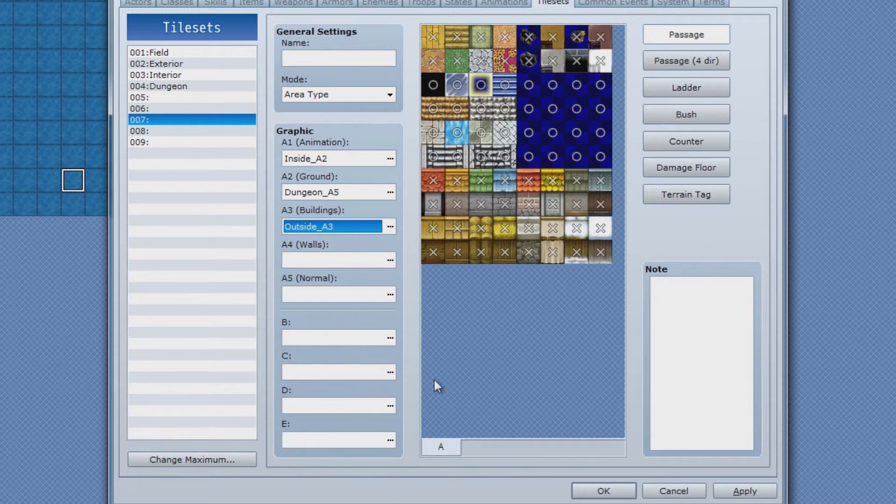
mouse_move(397, 243)
click(672, 492)
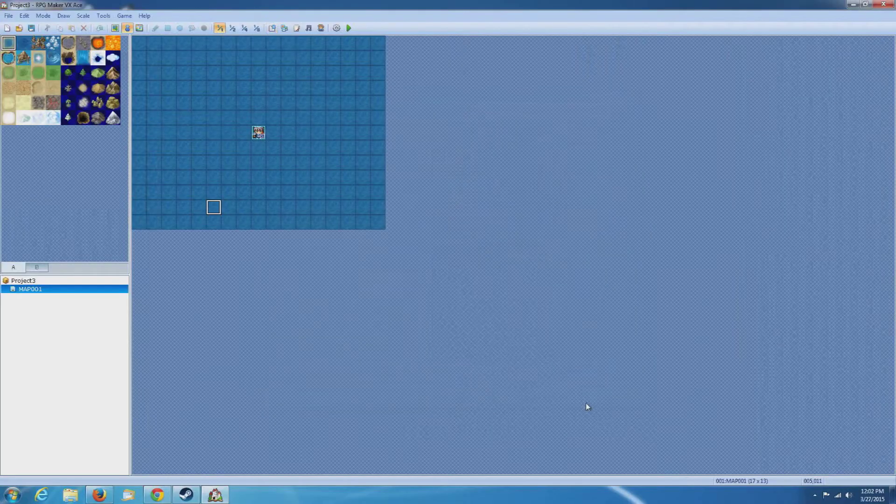